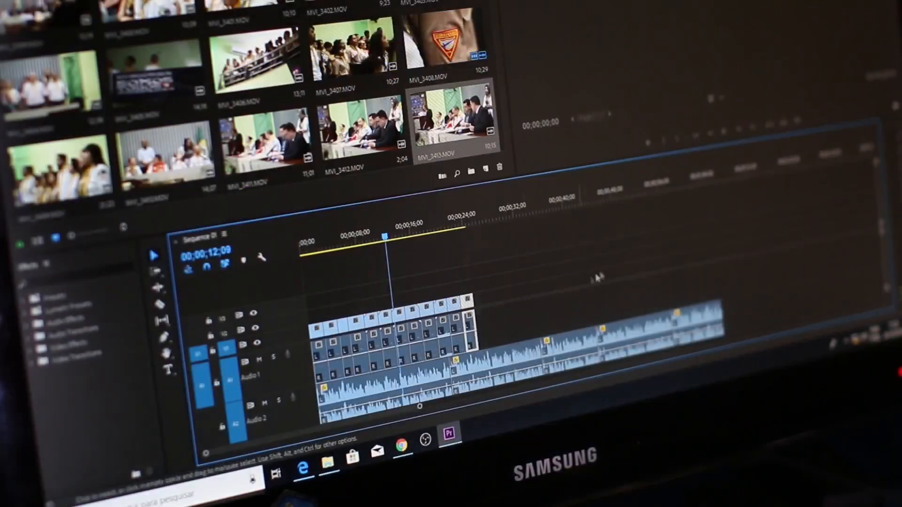
left_click_drag(386, 238, 453, 231)
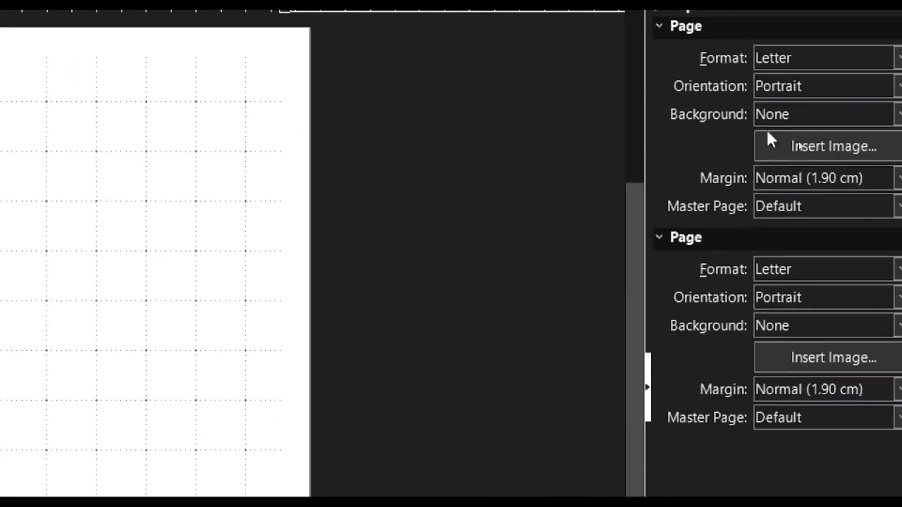
Set the page to On-screen Show (16:9) format in Landscape orientation with the margin set to None.
left_click(848, 119)
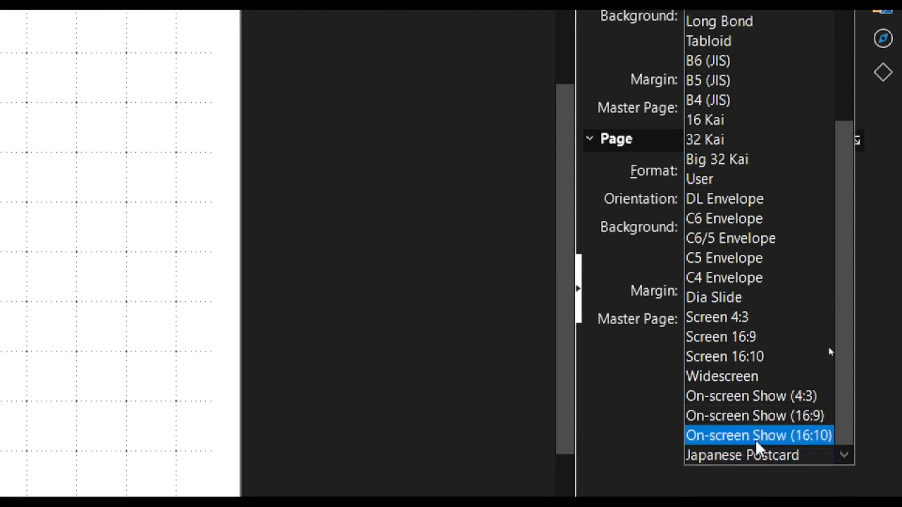
left_click(747, 417)
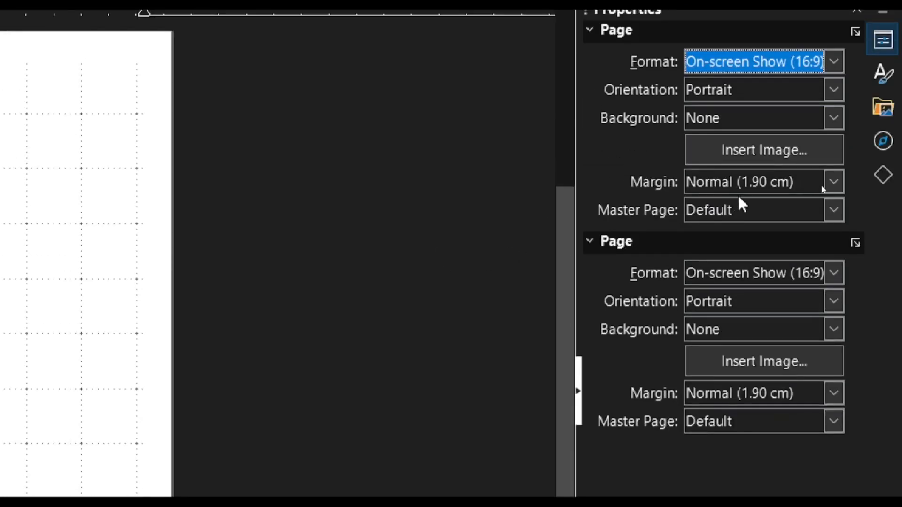
left_click(738, 80)
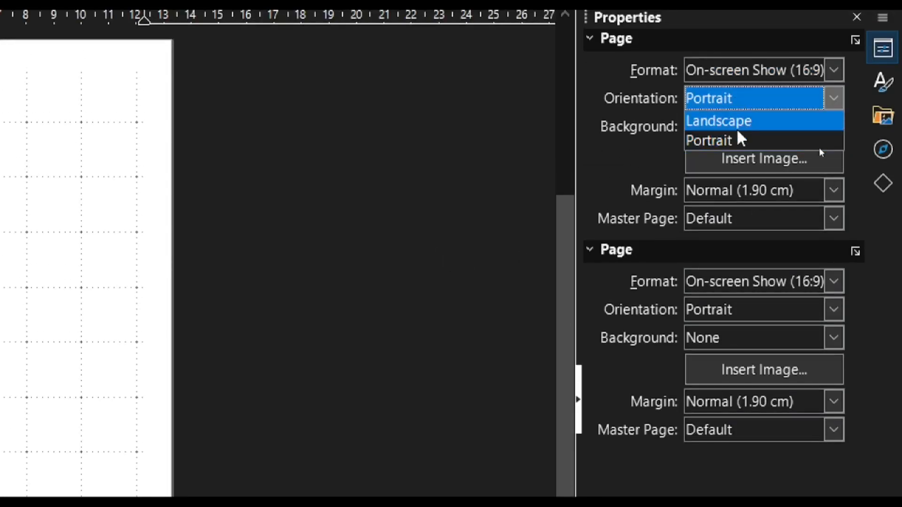
left_click(739, 121)
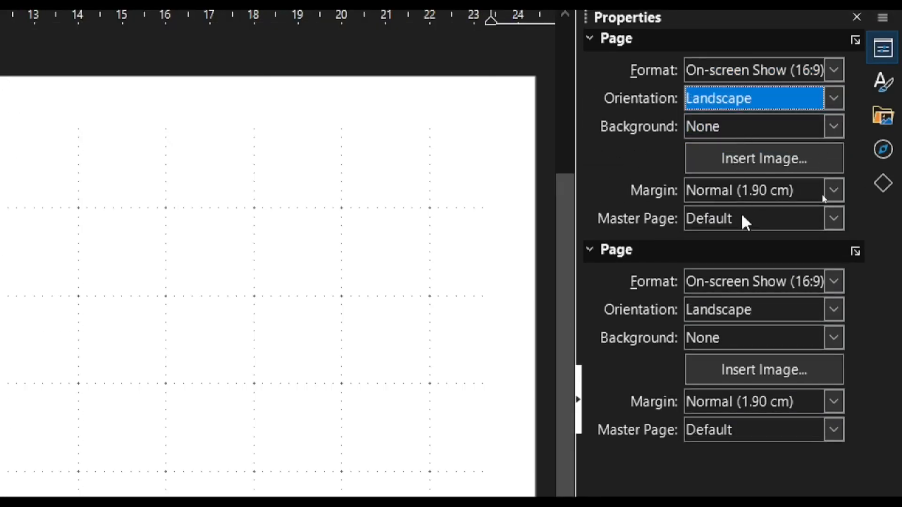
left_click(721, 190)
left_click(725, 218)
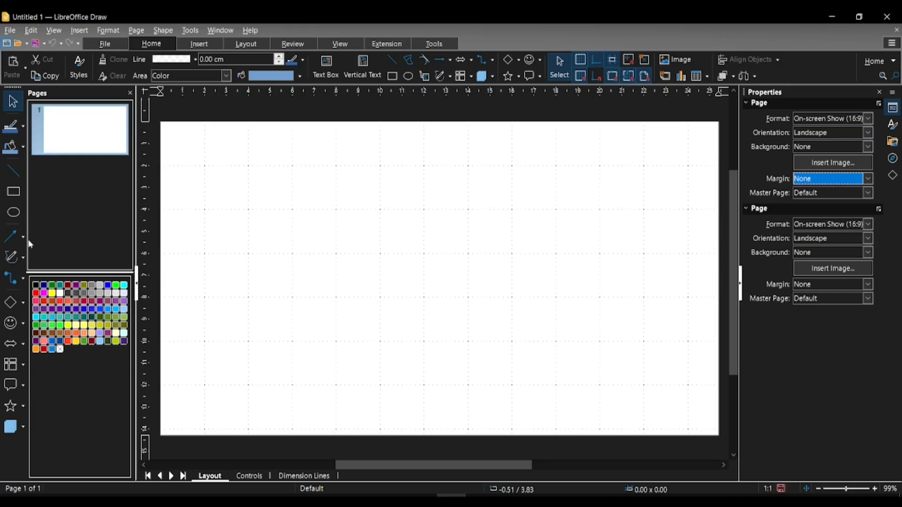
Draw a large hollow rectangular Frame shape across the middle of the page.
left_click(22, 305)
left_click(117, 368)
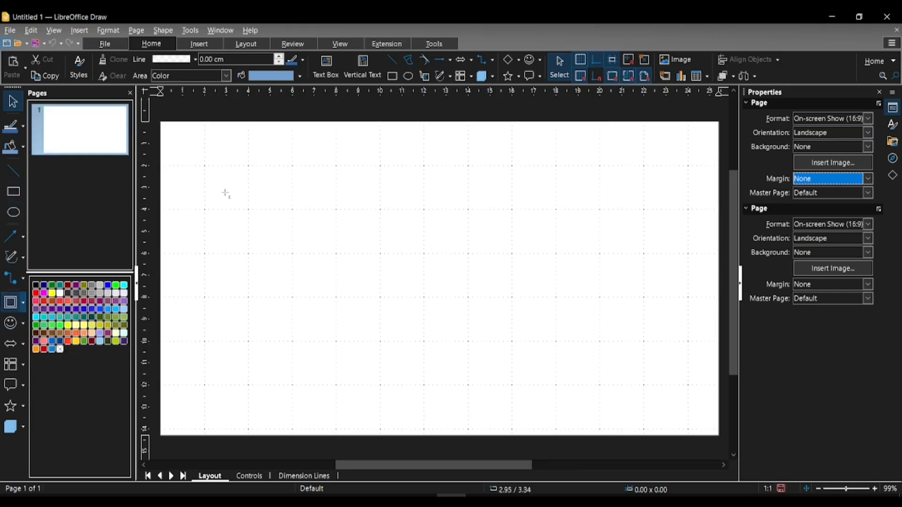
scroll(244, 188, "down", 2)
left_click_drag(224, 162, 586, 368)
Stretch the frame to all four page edges, about 25.40 x 14.29 cm, and slightly thicken its border.
left_click_drag(224, 265, 175, 262)
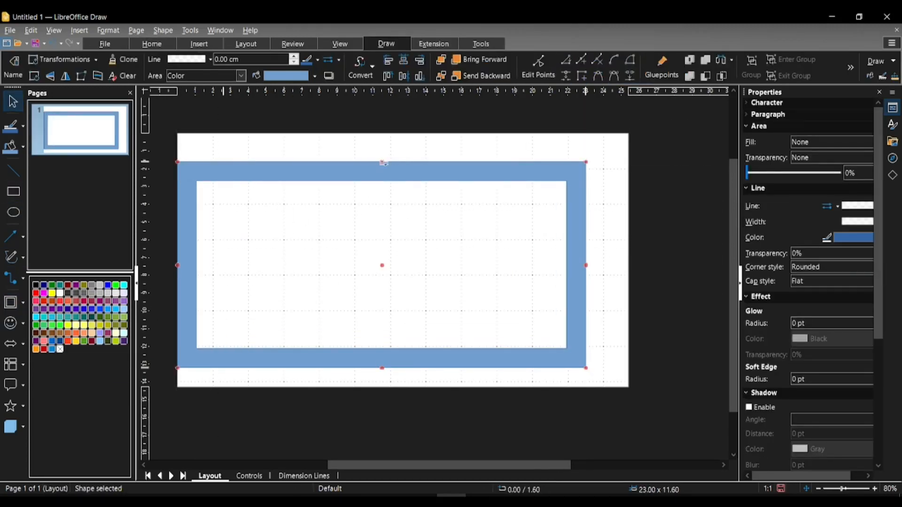
left_click_drag(382, 161, 382, 134)
left_click_drag(382, 367, 382, 387)
left_click_drag(586, 260, 629, 260)
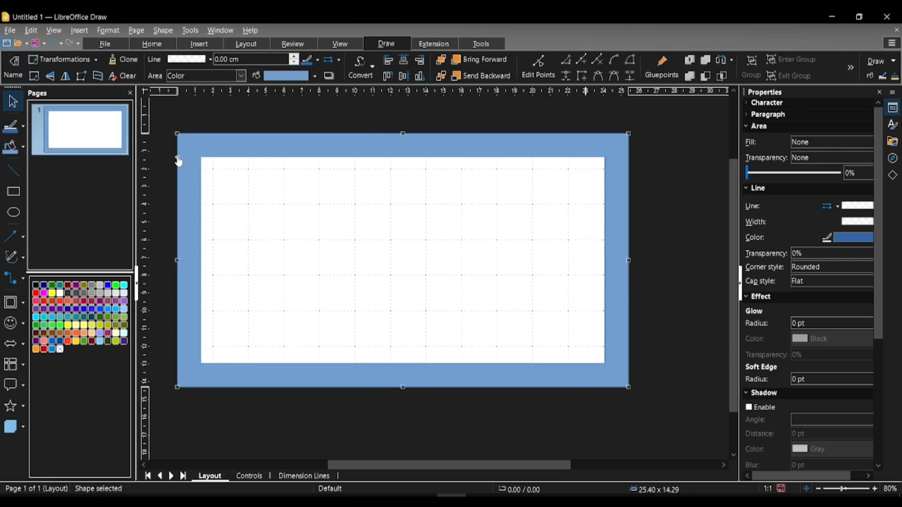
mouse_move(178, 157)
left_mouse_down()
mouse_move(188, 192)
mouse_move(187, 160)
left_mouse_up()
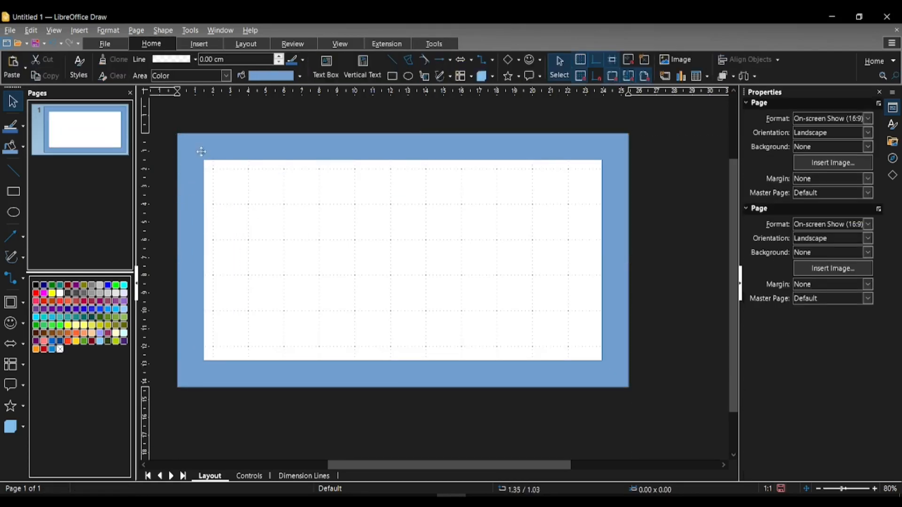
Fill the frame shape with White.
left_click(282, 134)
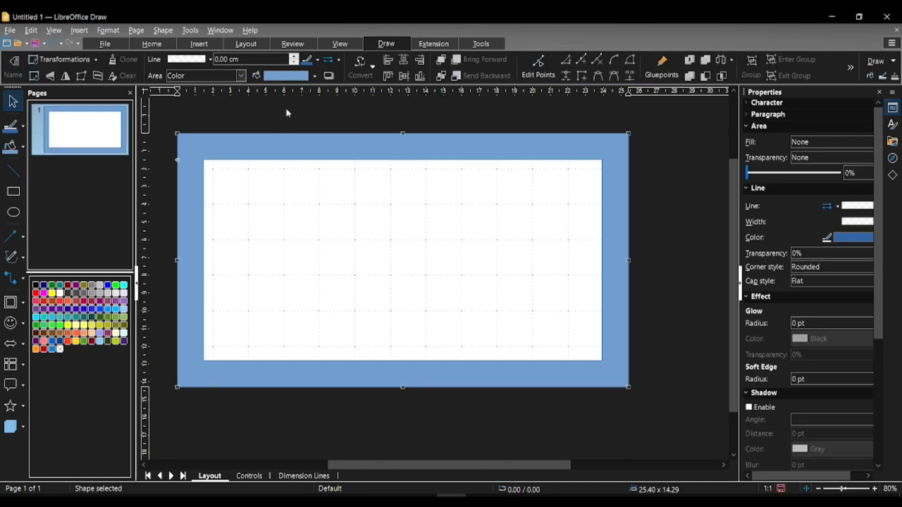
left_click(315, 77)
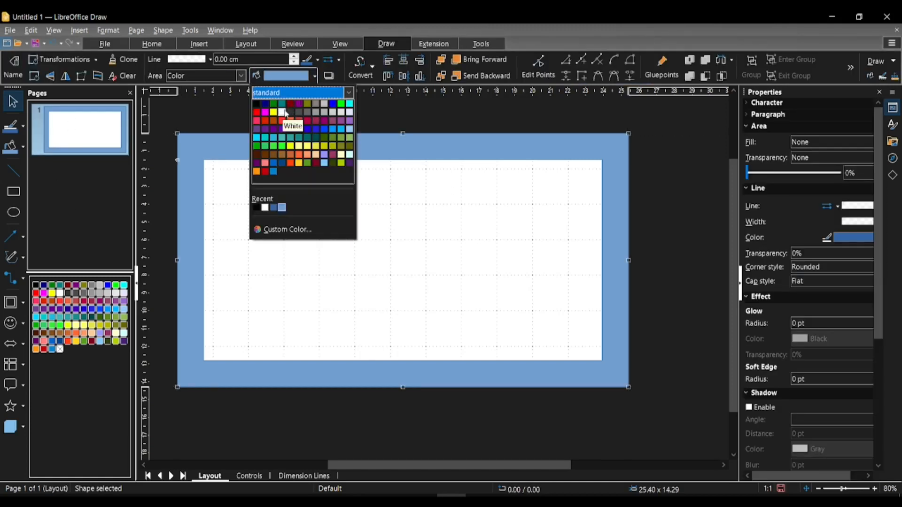
left_click(287, 114)
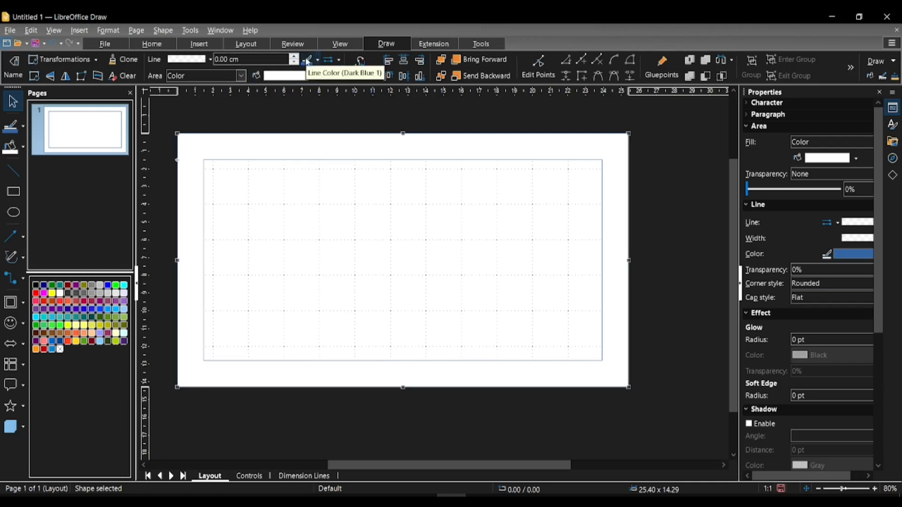
Remove the frame's outline by setting its line style to none, and deselect the shape.
left_click(318, 60)
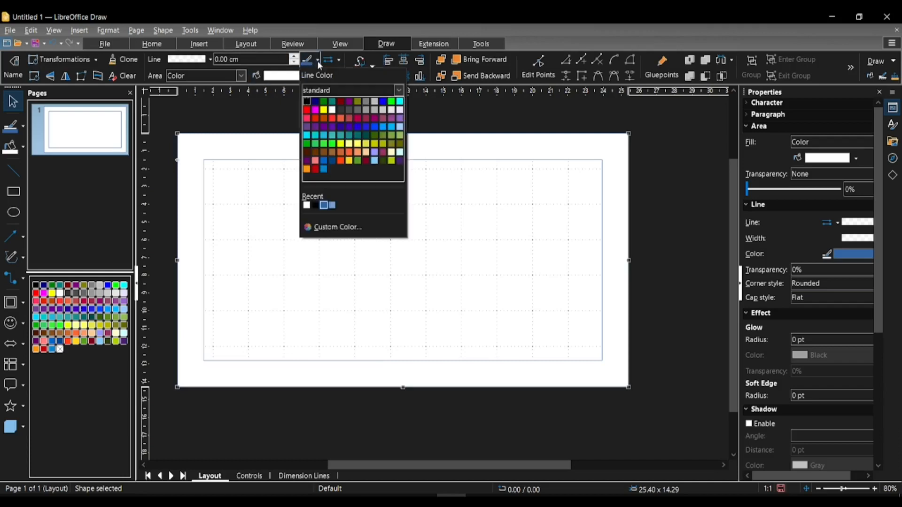
left_click(206, 62)
left_click(211, 60)
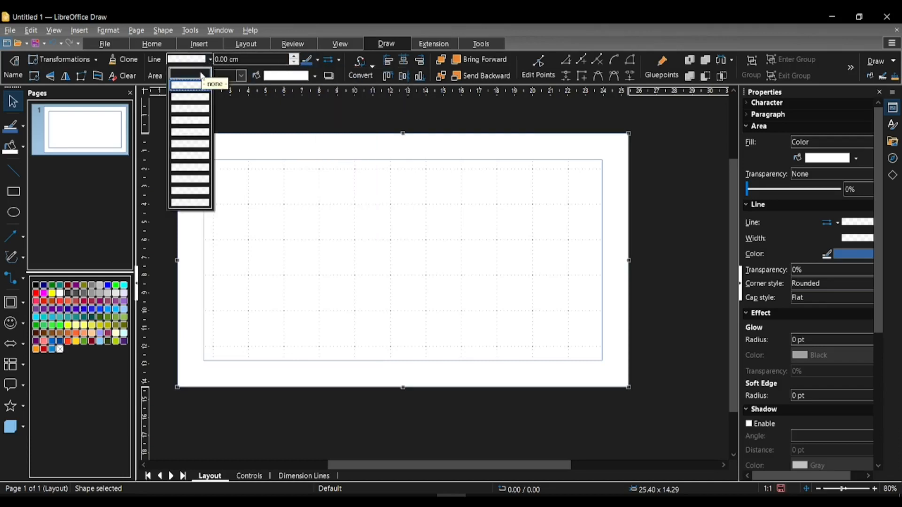
left_click(199, 71)
key("Escape")
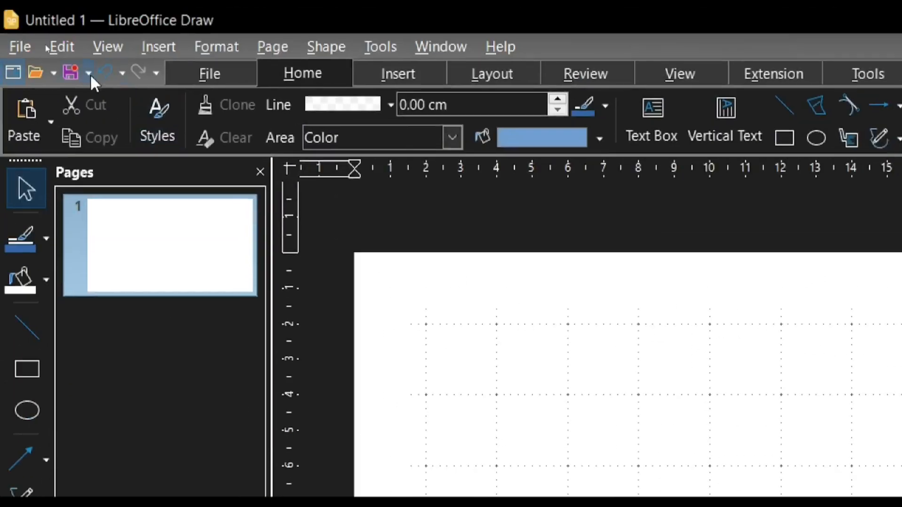
Export the drawing as a PNG image, choosing the PNG file type and giving the file a name.
left_click(45, 44)
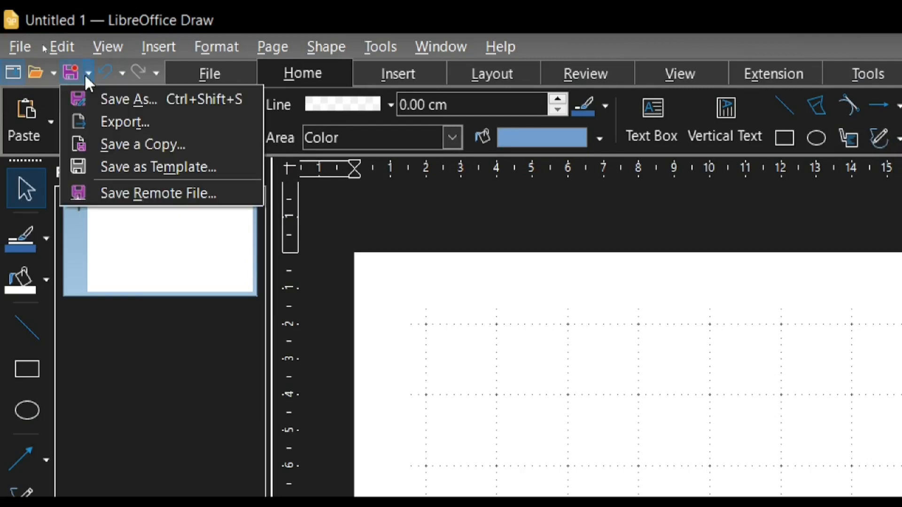
left_click(113, 121)
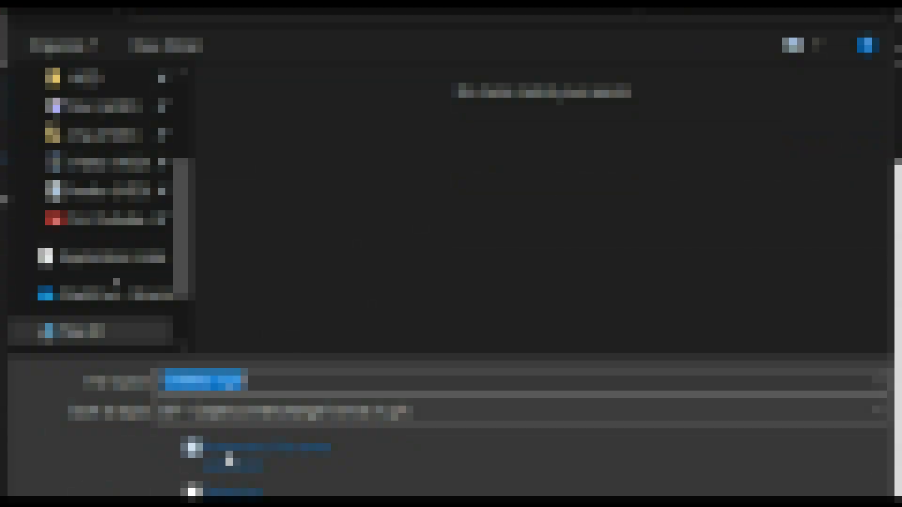
left_click(230, 498)
left_click(260, 391)
left_click(192, 144)
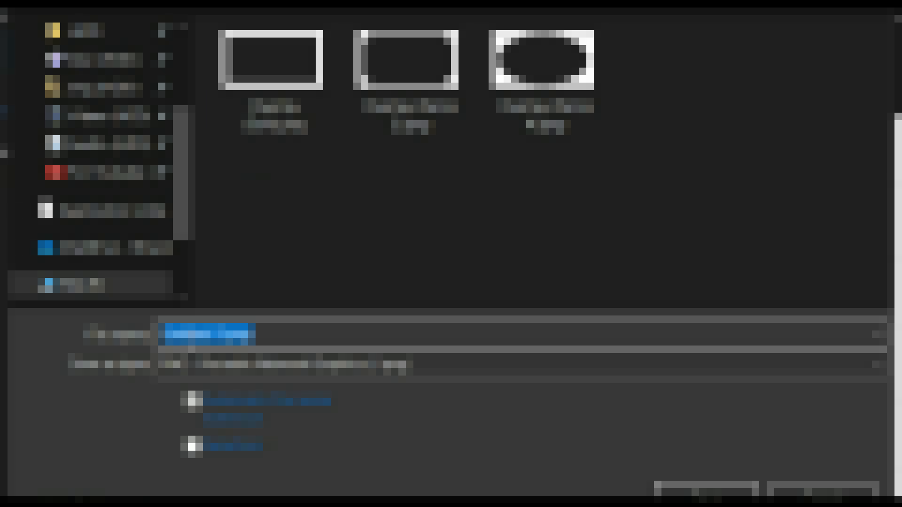
type("Ov")
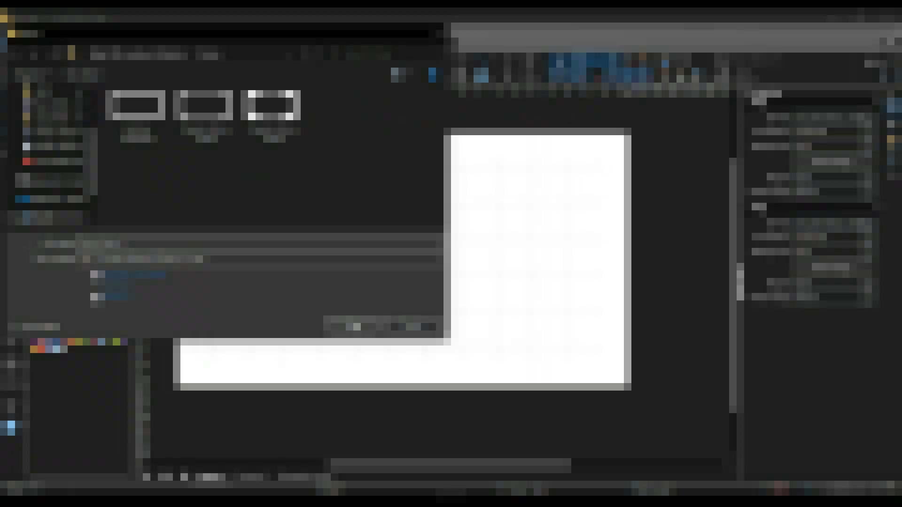
left_click(352, 326)
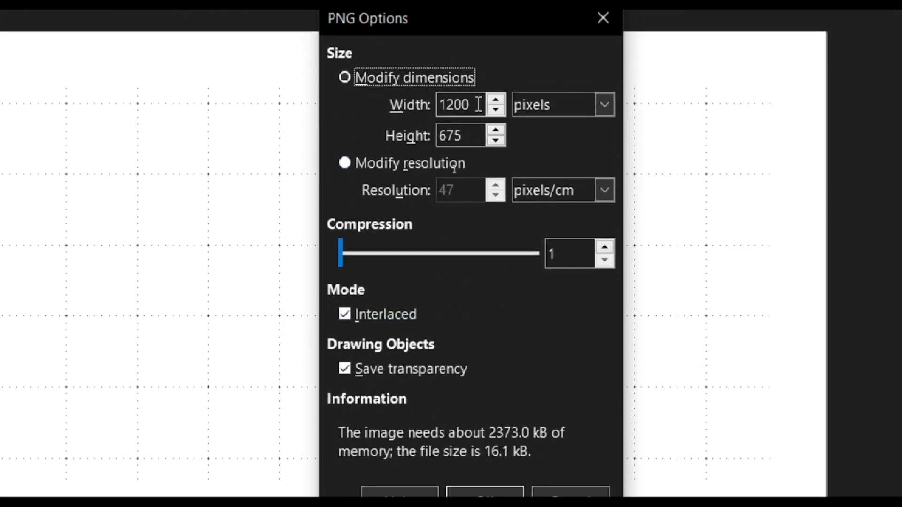
Set the PNG export size to 1280 pixels wide and 720 pixels high, and complete the export.
left_click(478, 105)
key("BackSpace")
key("BackSpace")
type("80")
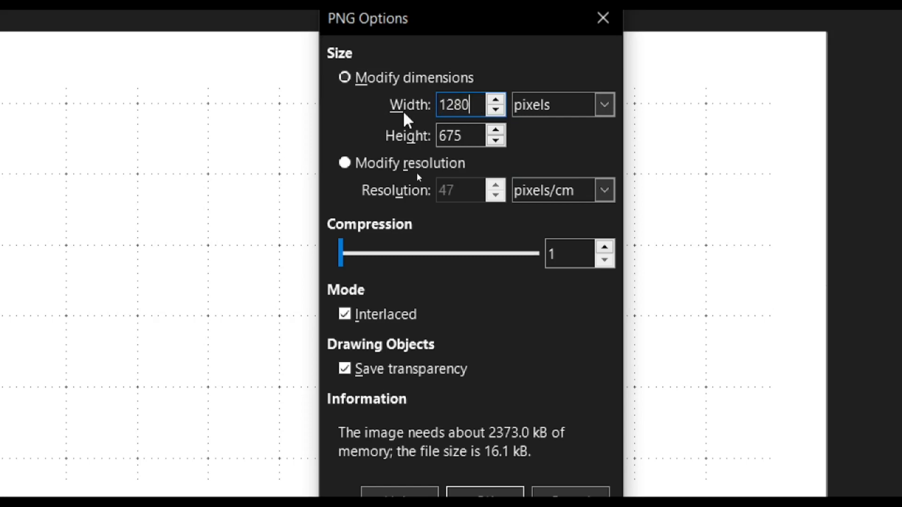
left_click(482, 137)
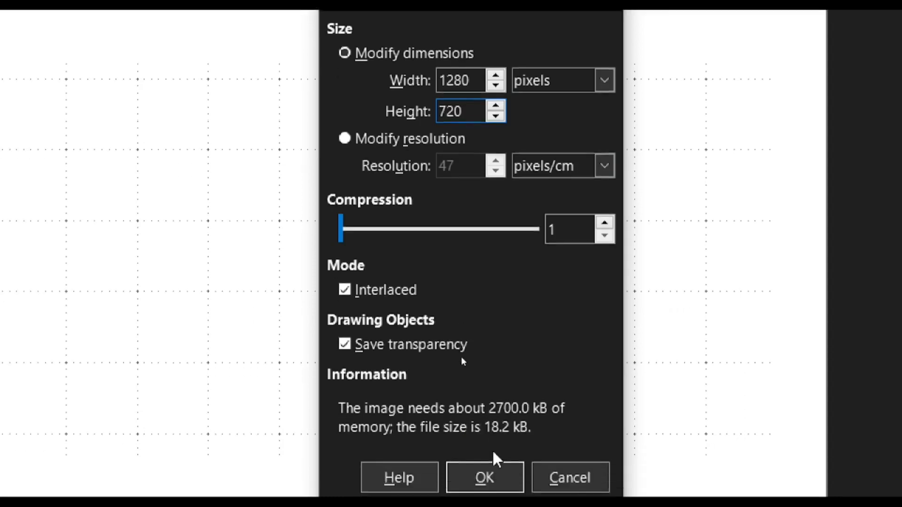
left_click(486, 493)
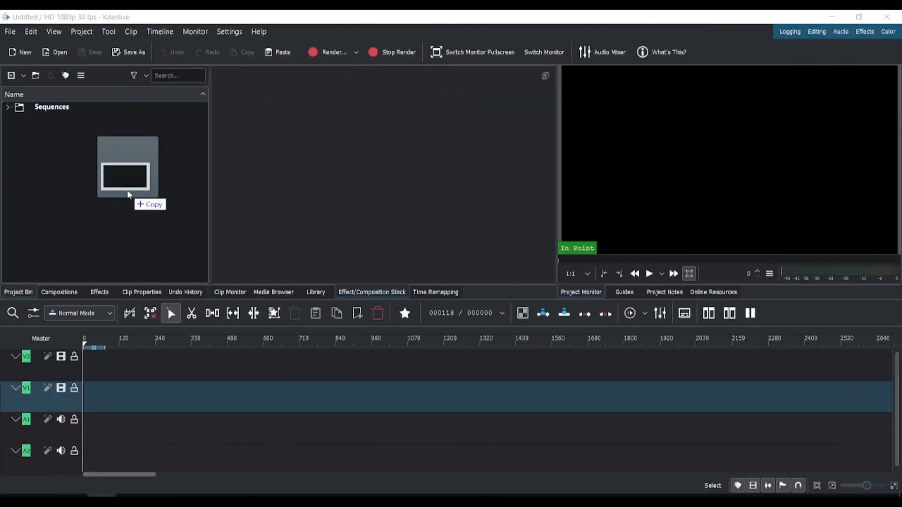
Switch to Kdenlive and import Frame Demo.png and network_-_12716 (1080p).mp4 into the project.
left_click_drag(128, 195, 127, 190)
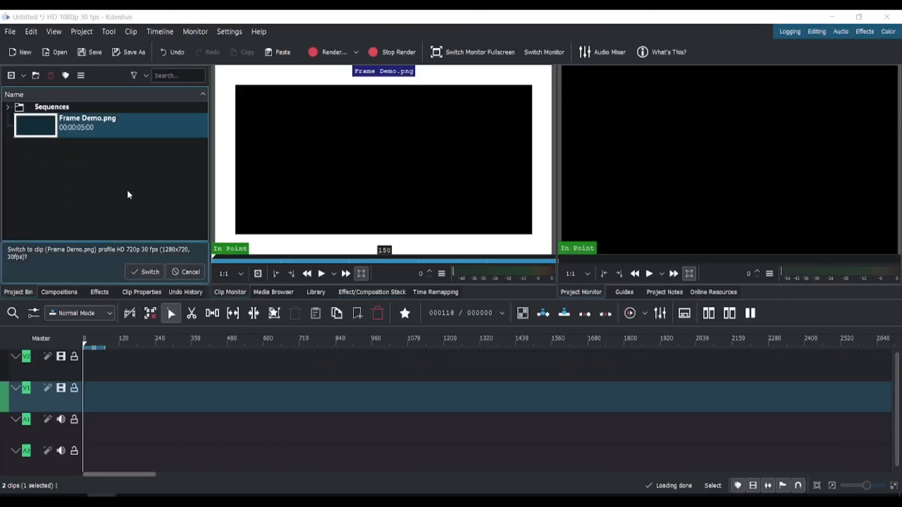
left_click_drag(4, 188, 56, 198)
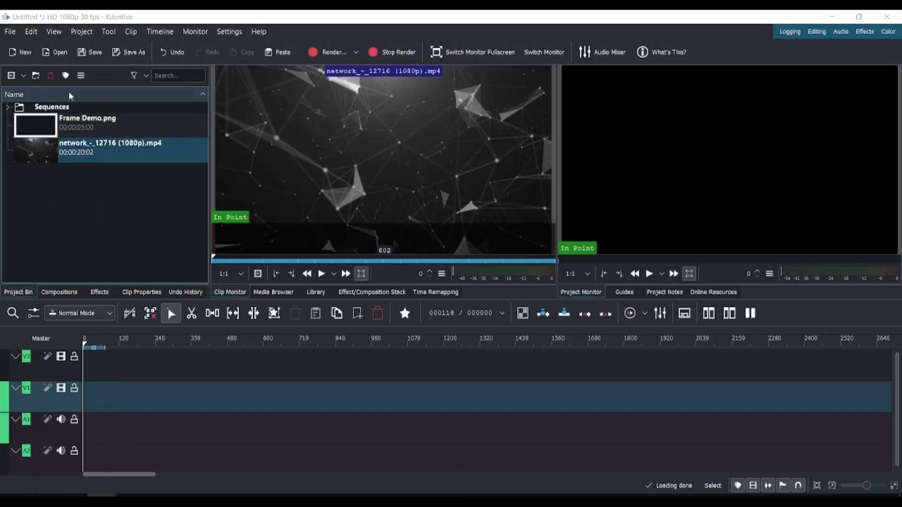
Place Frame Demo.png on track V2 and the network video on track V1, both at the timeline start.
left_click(41, 119)
left_click_drag(41, 119, 100, 365)
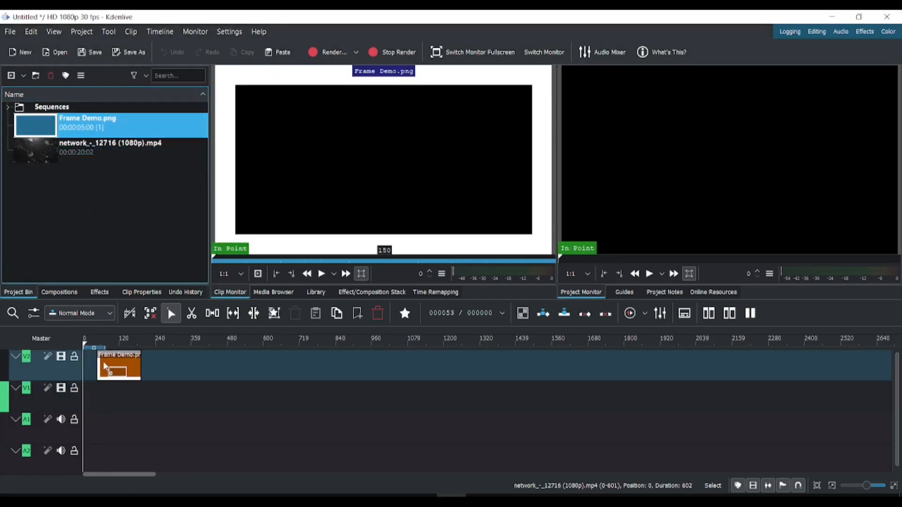
left_click_drag(76, 155, 131, 396)
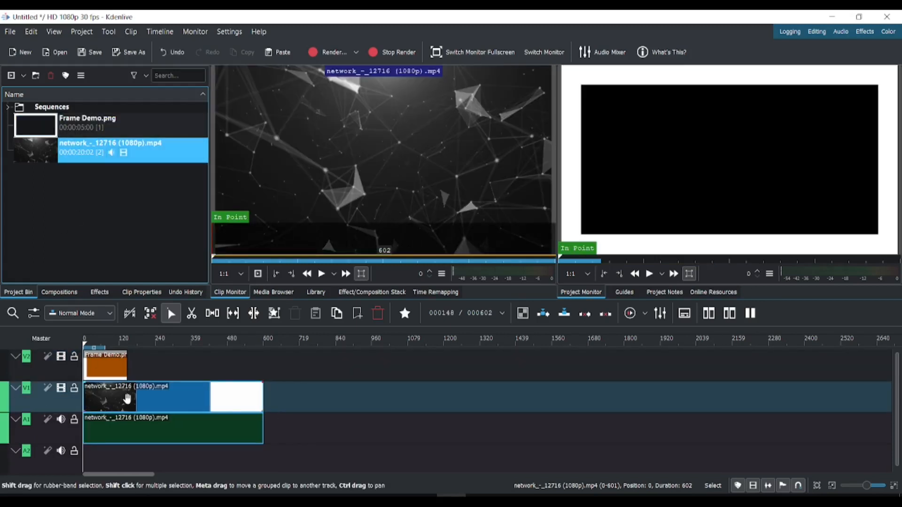
Ungroup the network video and delete its audio clip, and extend the frame clip to the video's end.
key("ctrl+shift+g")
left_click(131, 425)
key("Delete")
left_click(107, 367)
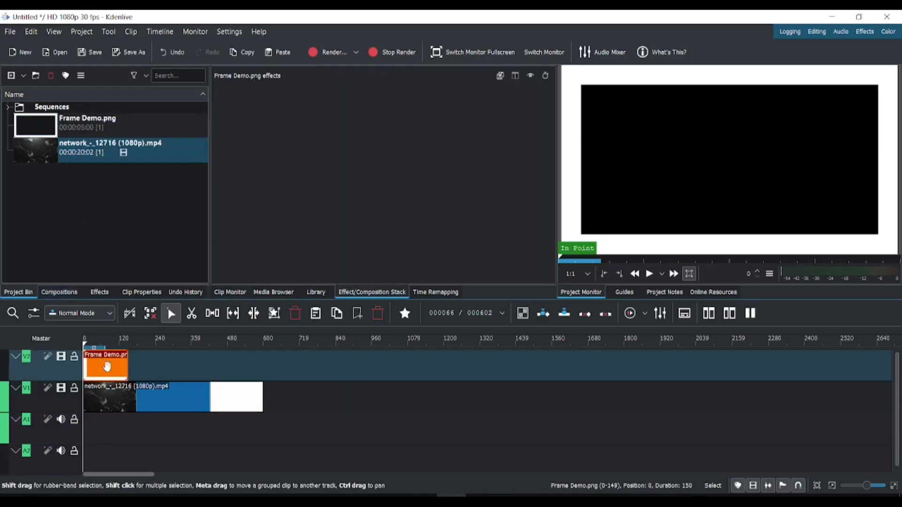
left_click_drag(124, 373, 263, 373)
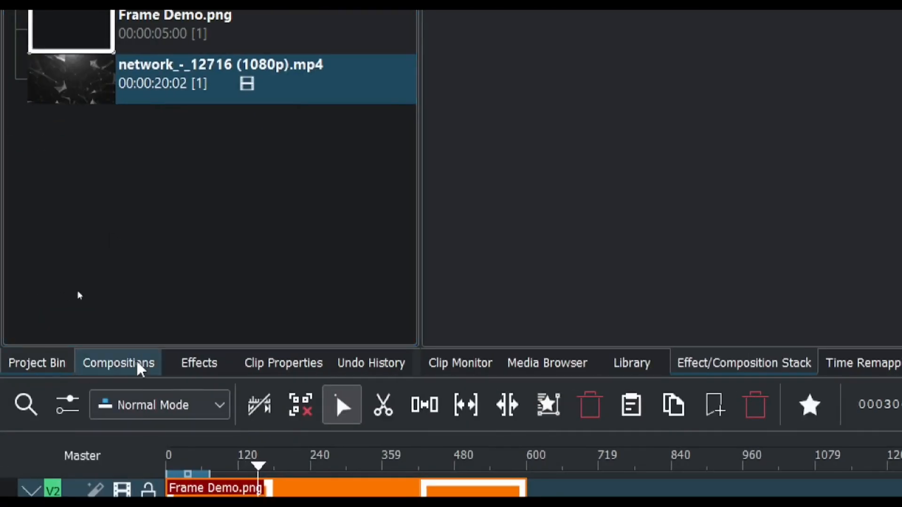
Add the Multiply composition between the frame clip and the network video over their full length, and return the playhead to the start.
left_click(99, 292)
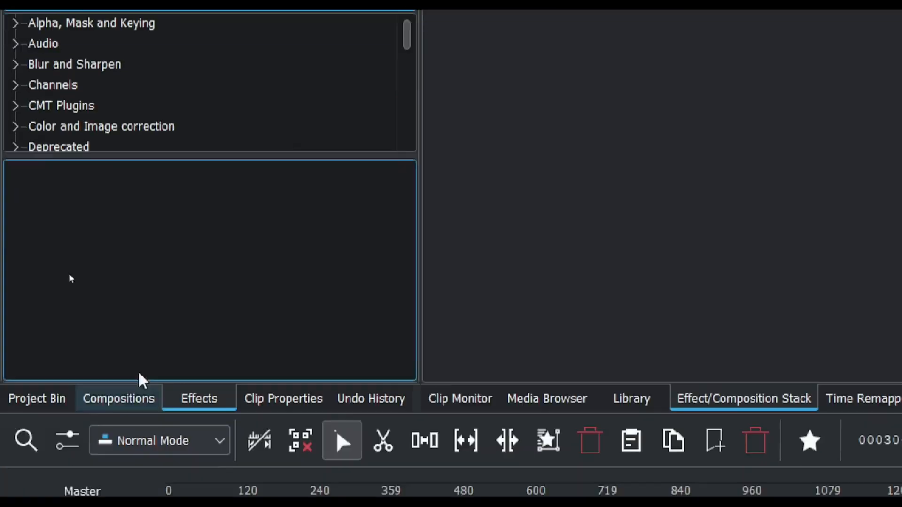
left_click(111, 479)
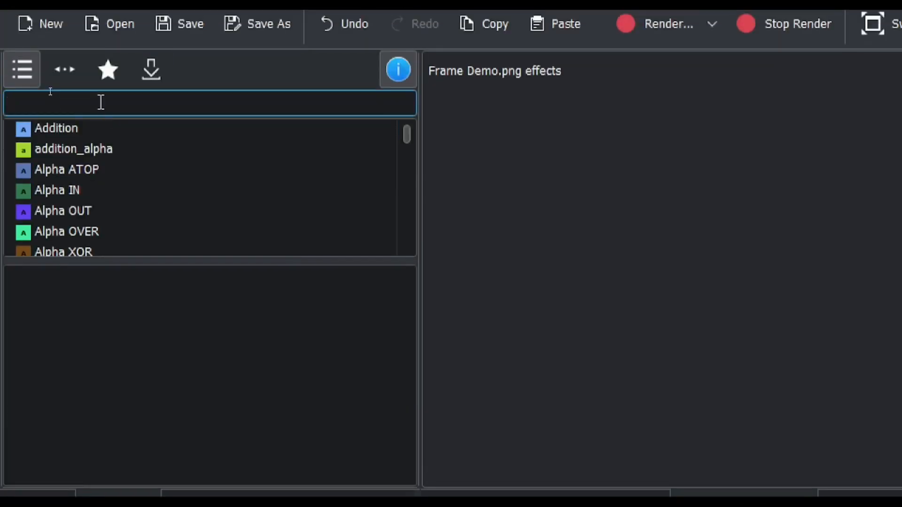
type("mul")
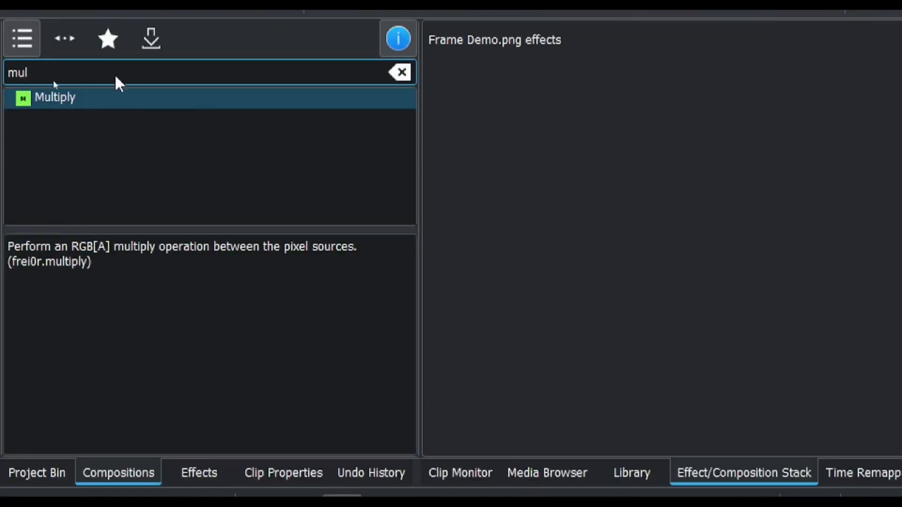
left_click_drag(61, 134, 517, 435)
left_click(475, 428)
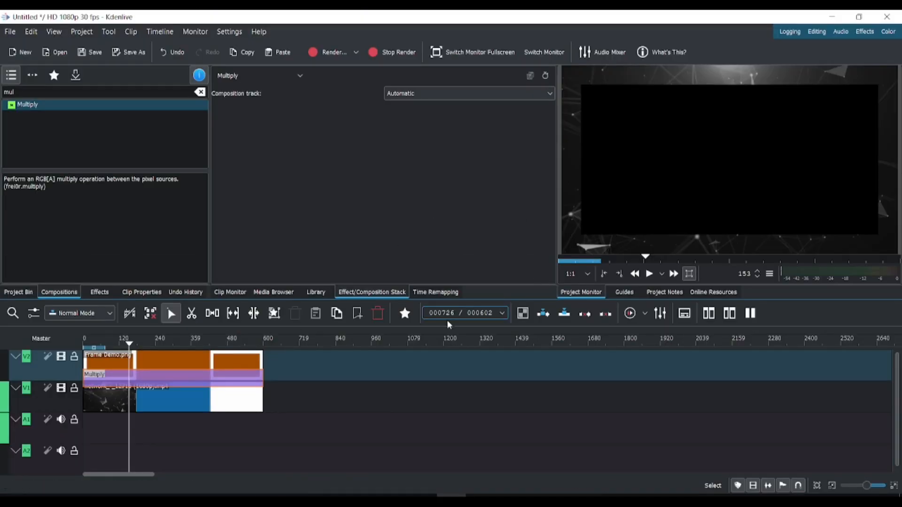
key("Home")
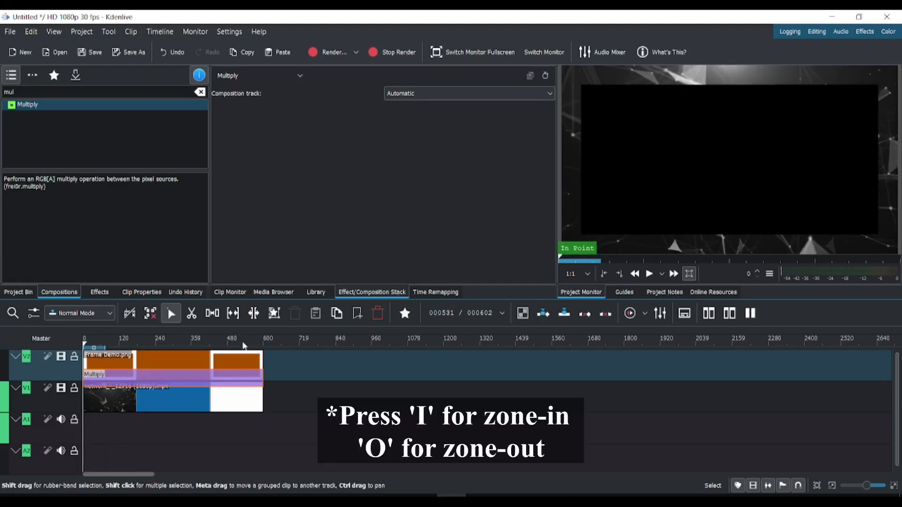
Set the zone's out point at the end of the clips and play back the zone.
key("End")
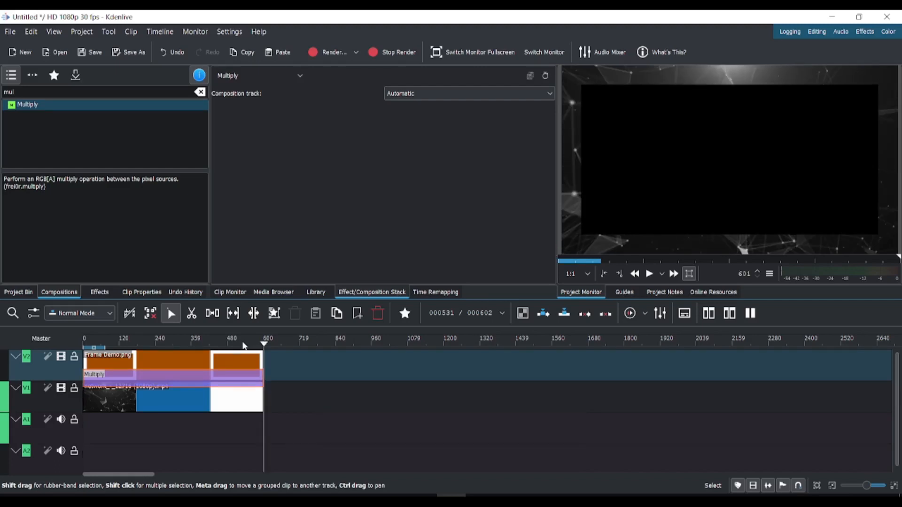
key("o")
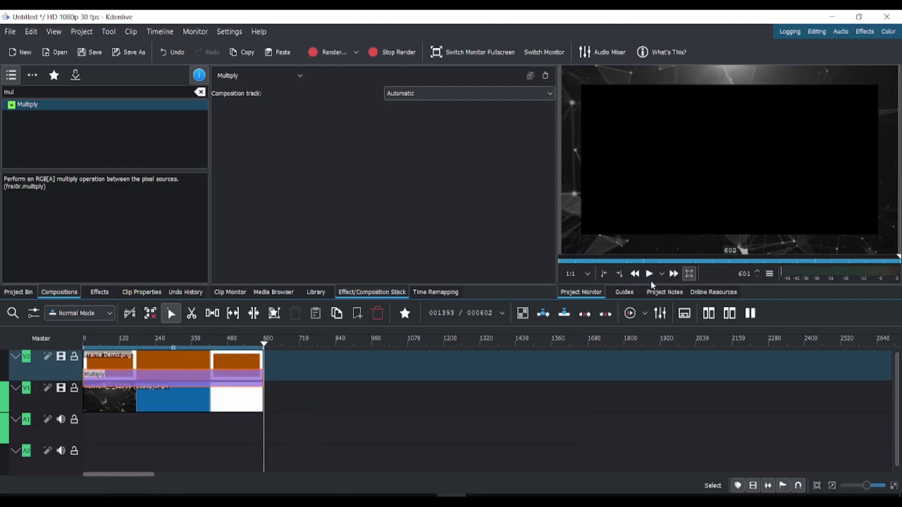
left_click(662, 274)
left_click(667, 317)
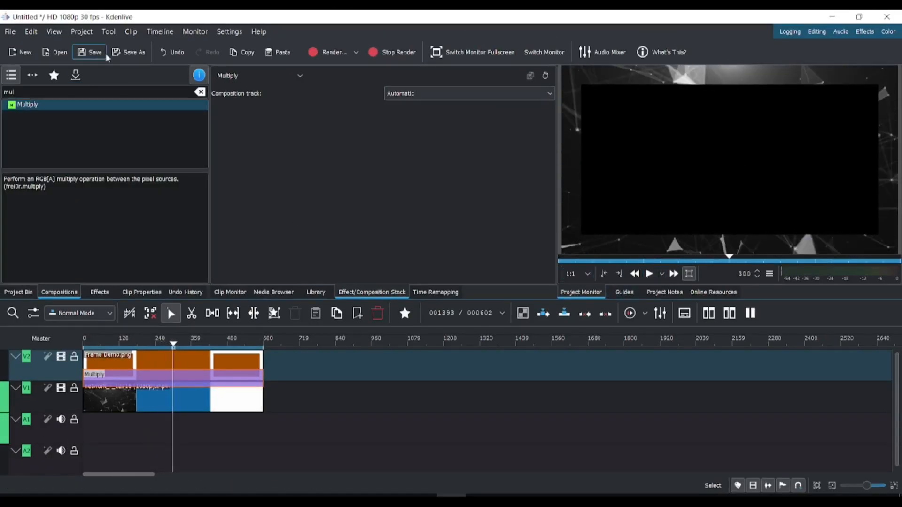
Render the full project with the Alpha VP9 preset to Test Alpha Video Frame.webm in the Video Footages folder.
left_click(356, 53)
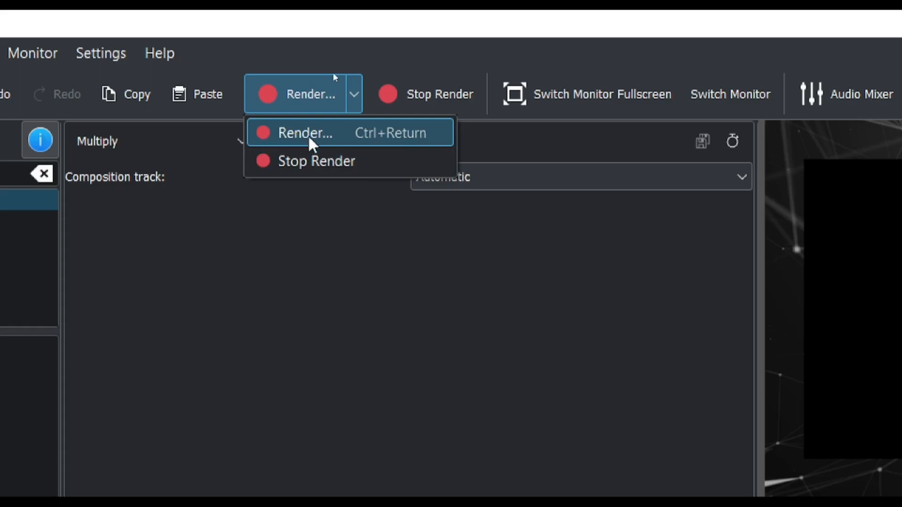
left_click(308, 134)
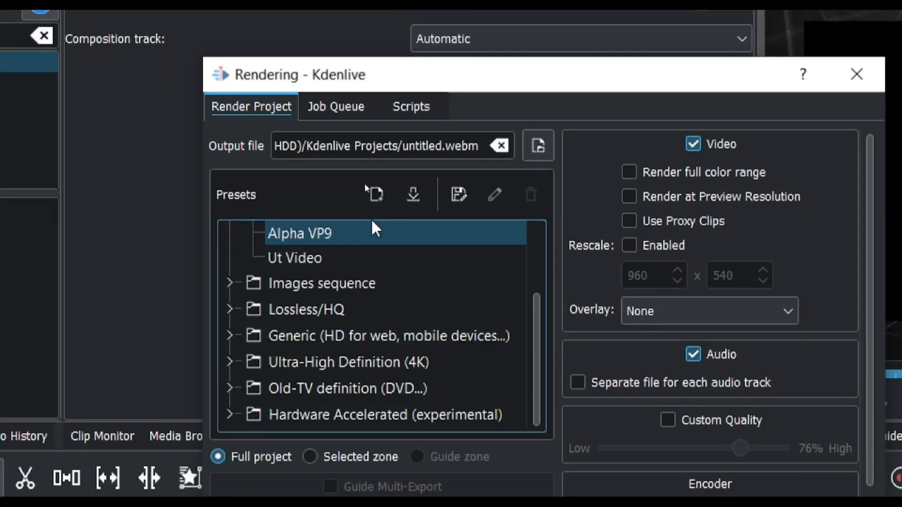
left_click(358, 366)
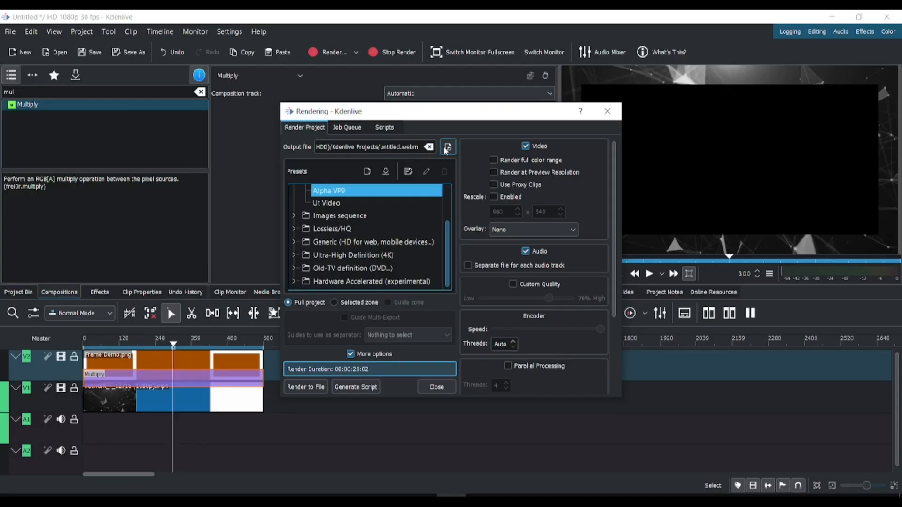
left_click(447, 147)
left_click(324, 244)
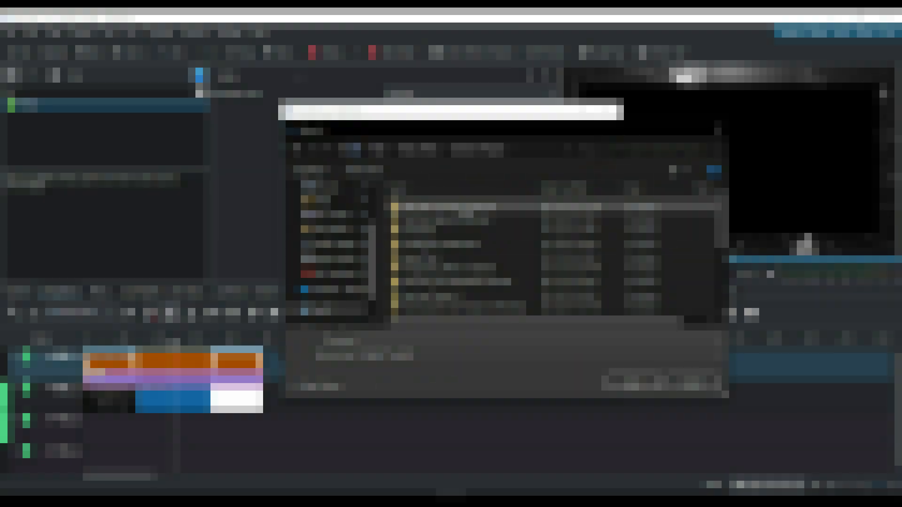
double_click(463, 208)
double_click(597, 221)
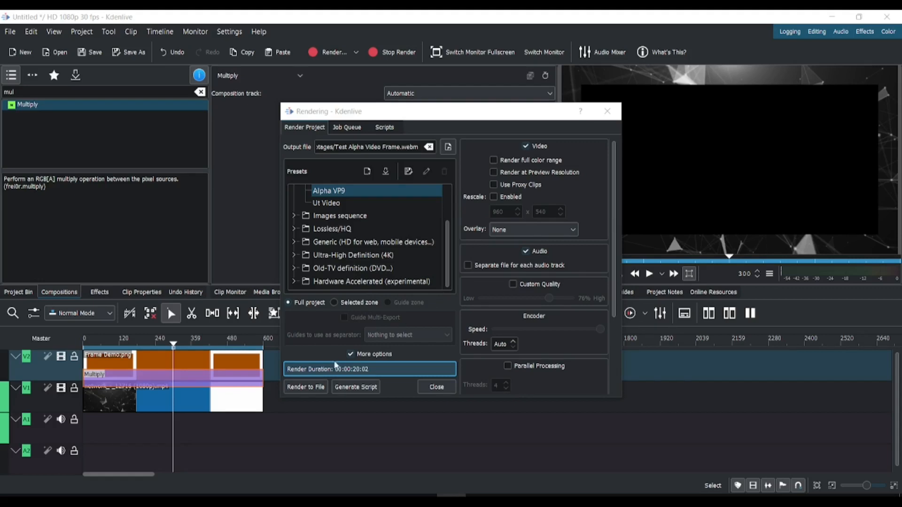
left_click(306, 387)
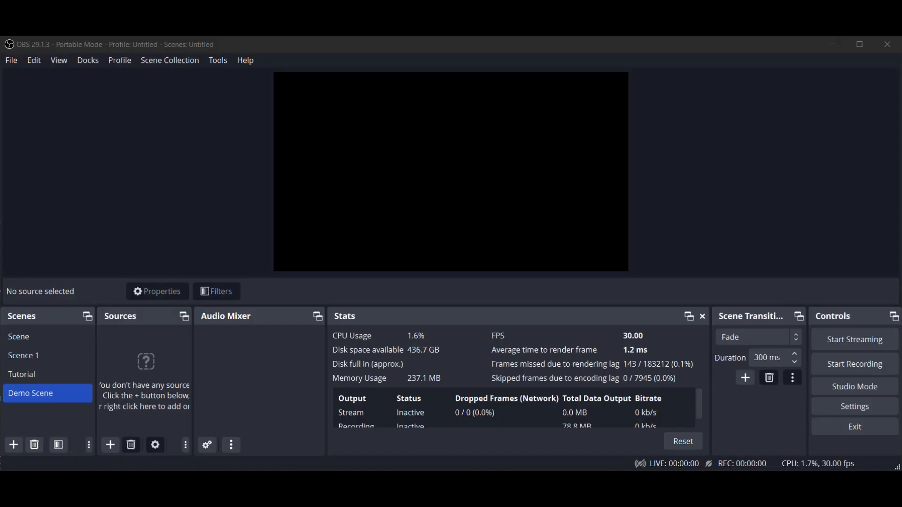
Switch to OBS and add Test Alpha Video Frame.webm and the 720p pexels video as sources in Demo Scene.
left_click_drag(73, 376, 145, 373)
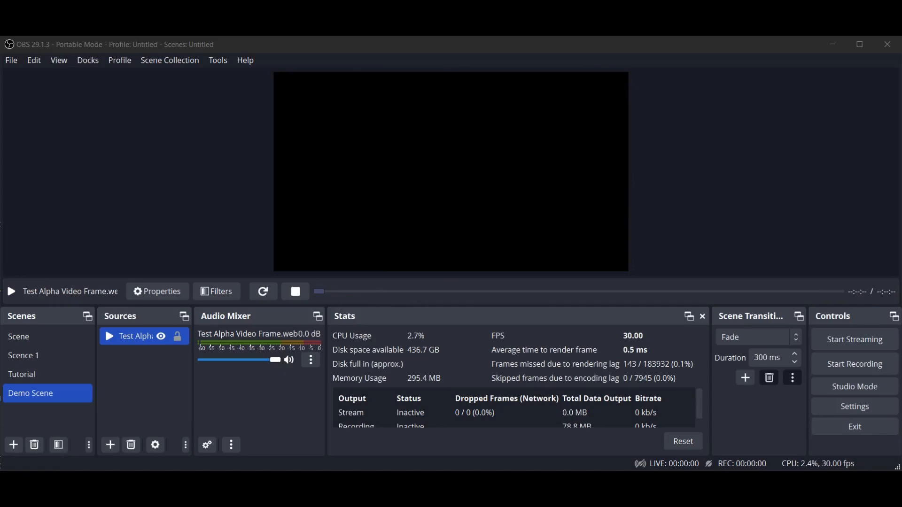
left_click_drag(70, 357, 147, 392)
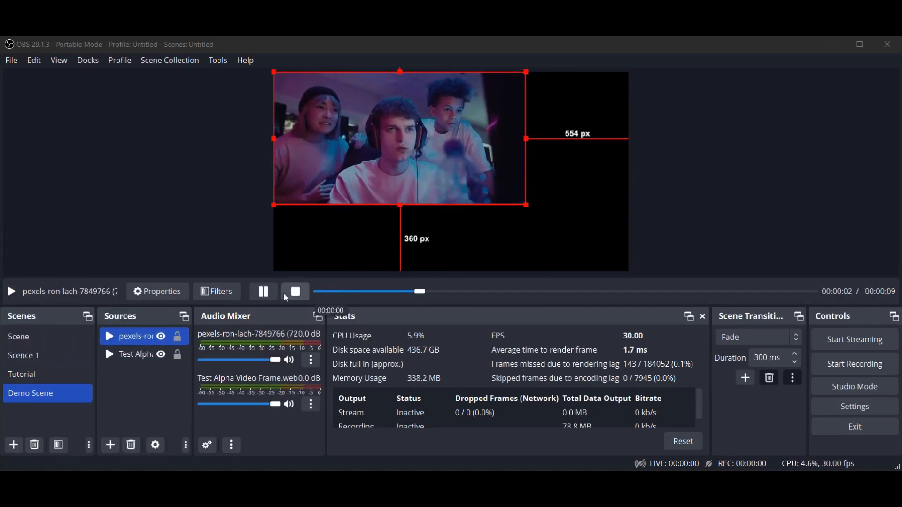
Fit the pexels video source to the screen.
right_click(138, 338)
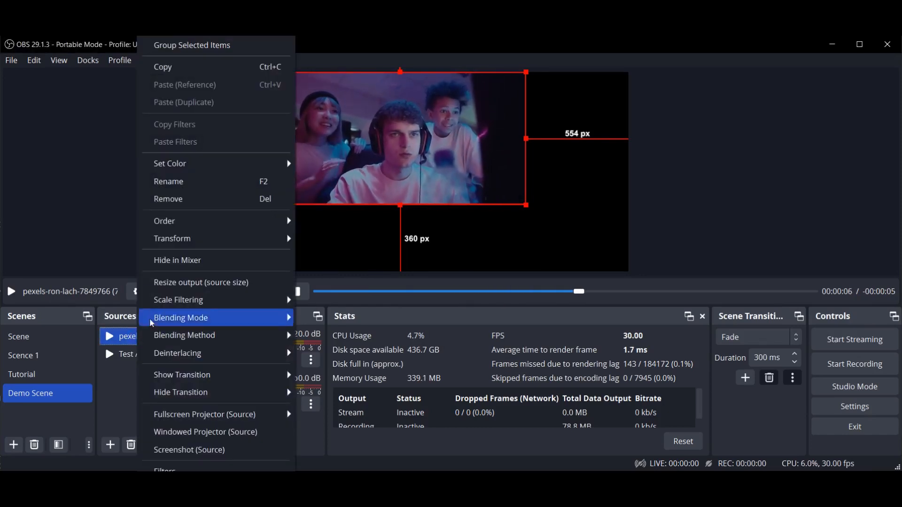
mouse_move(235, 239)
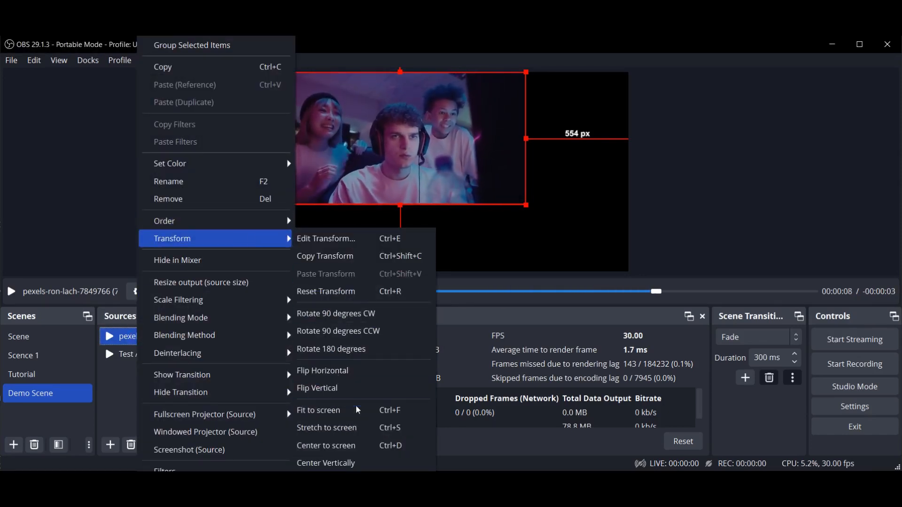
left_click(384, 411)
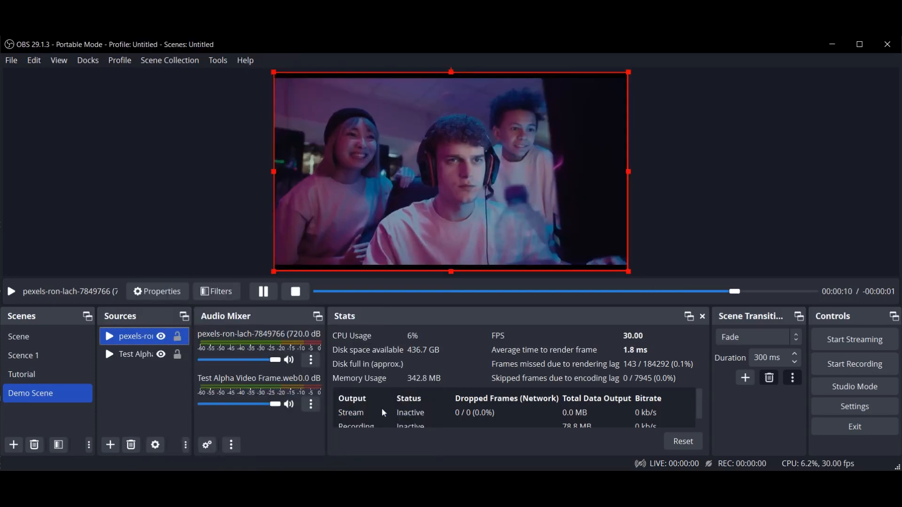
left_click(144, 356)
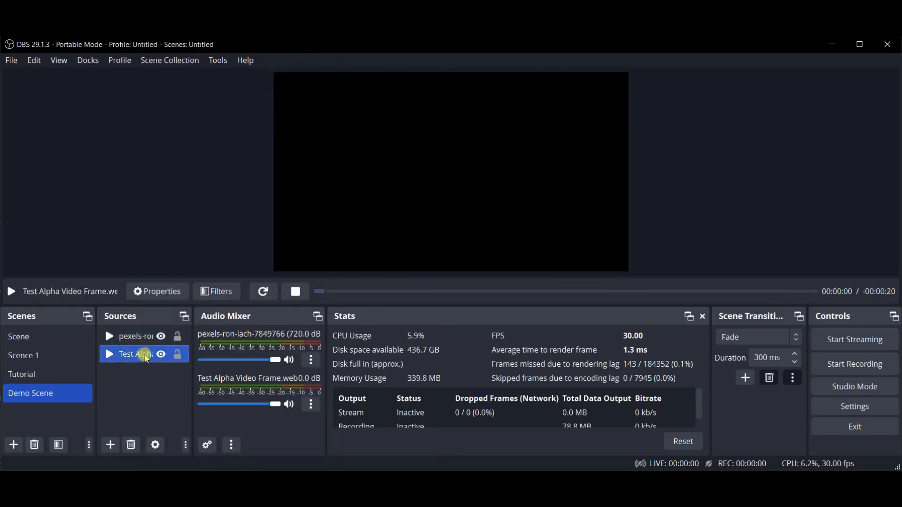
double_click(146, 357)
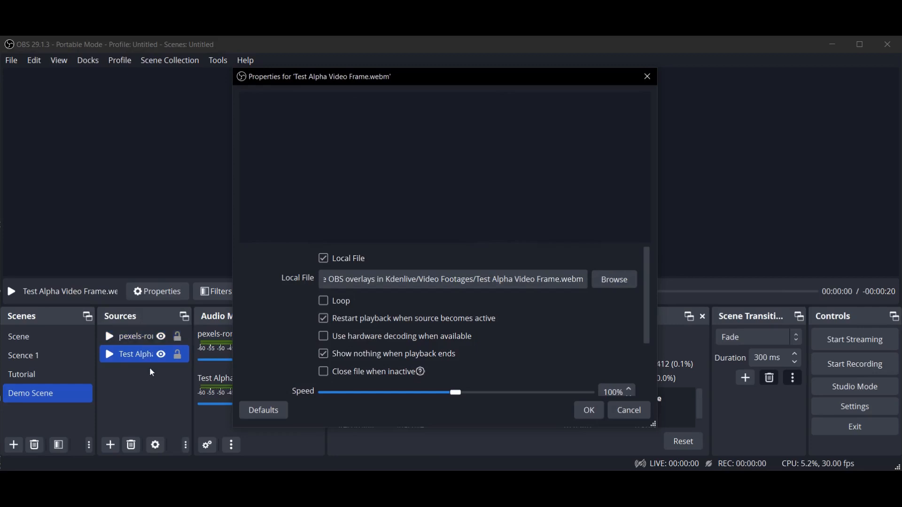
left_click(146, 338)
left_click(636, 415)
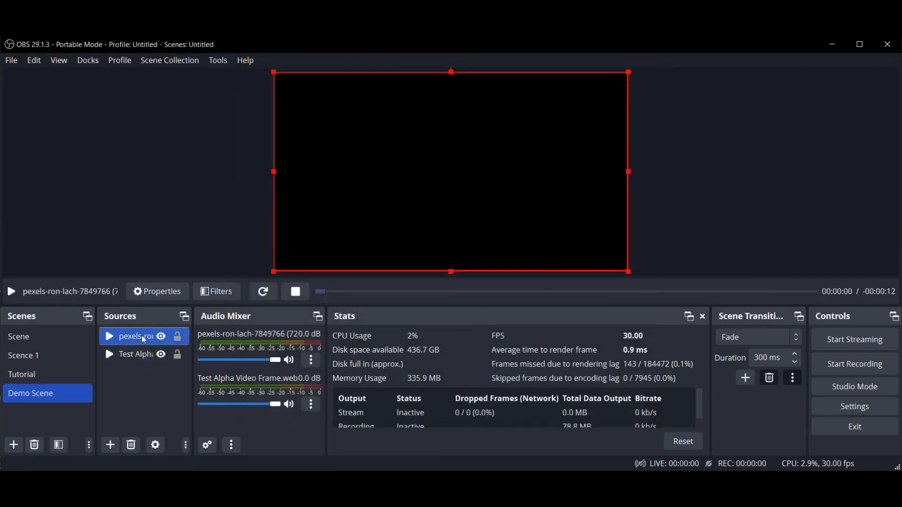
Place the pexels video below Test Alpha Video Frame.webm in the source order and restart playback of both sources.
left_click_drag(135, 338, 139, 359)
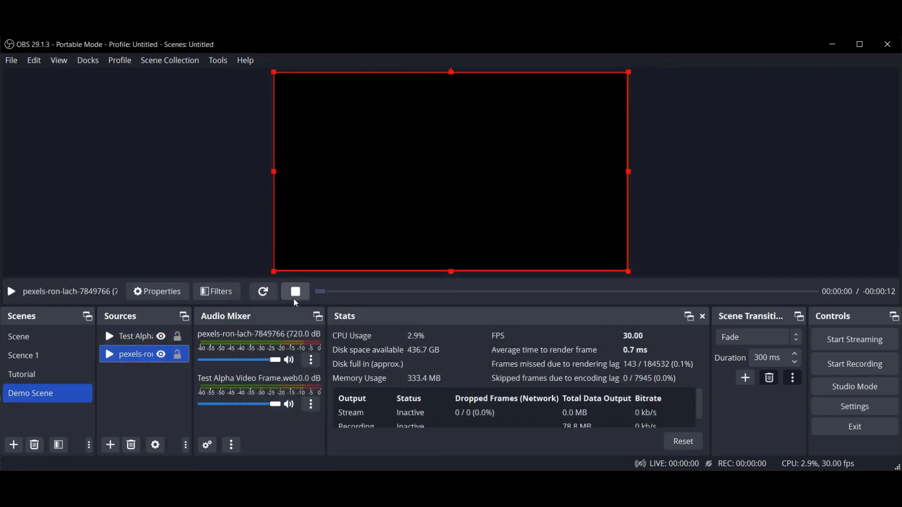
left_click(263, 292)
left_click(137, 343, "ctrl")
left_click(136, 338)
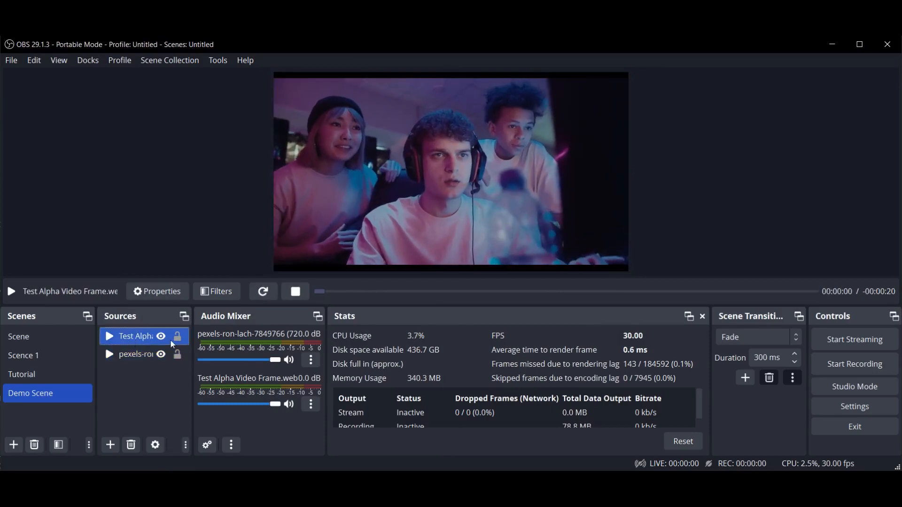
left_click(161, 338)
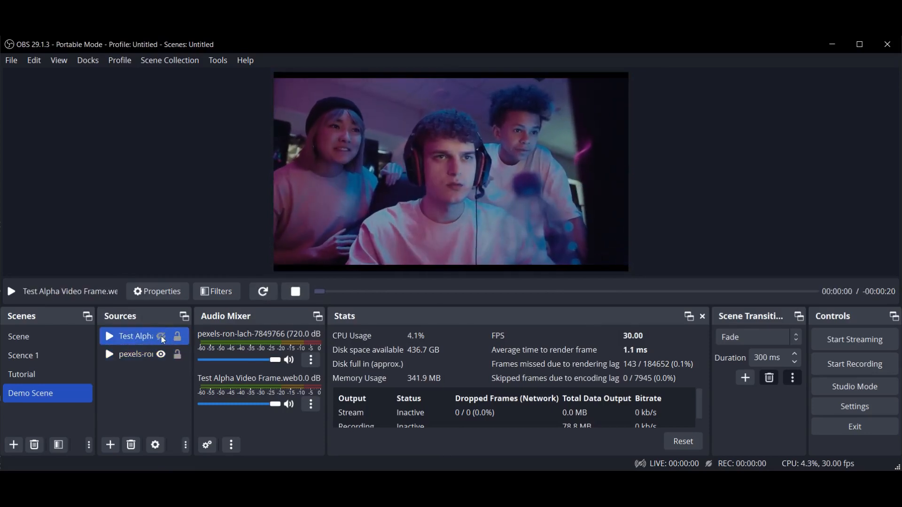
left_click(161, 337)
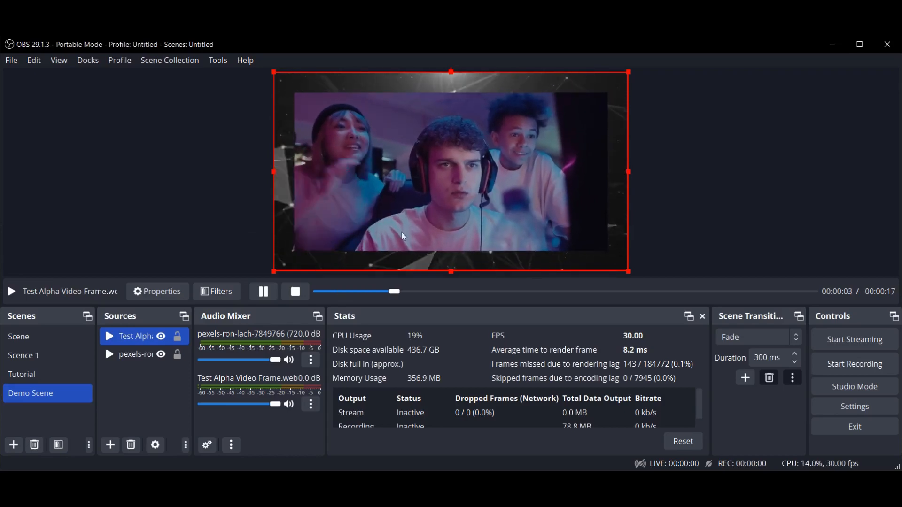
Enable looping for the pexels video source.
left_click(146, 355)
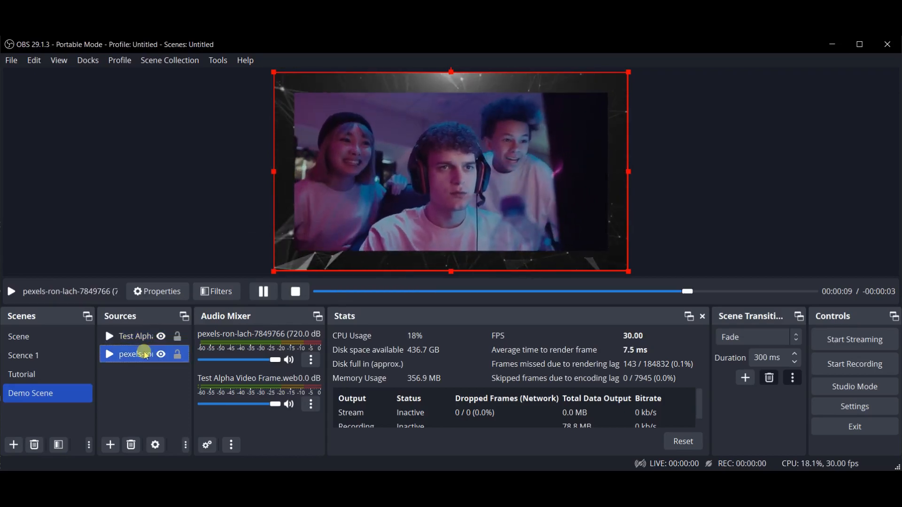
double_click(146, 355)
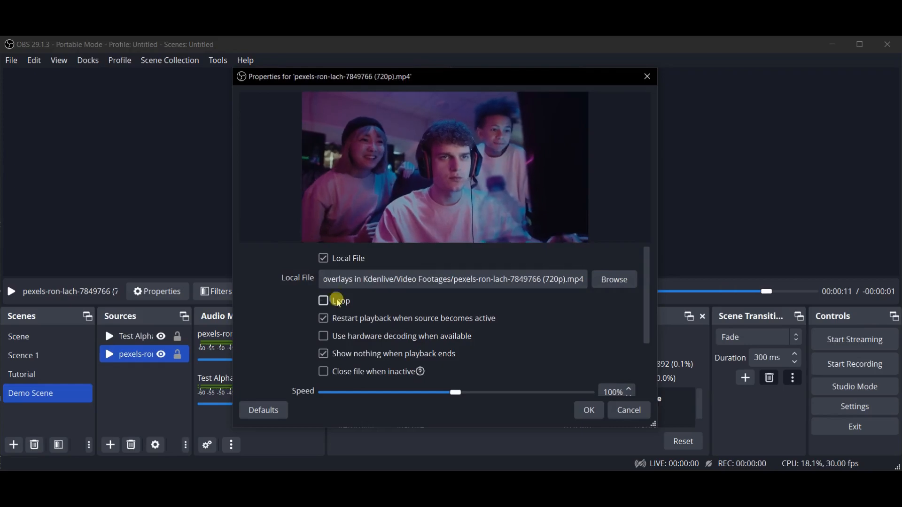
left_click(325, 302)
left_click(585, 410)
Enable looping for the Test Alpha Video Frame.webm source and deselect it.
left_click(146, 337)
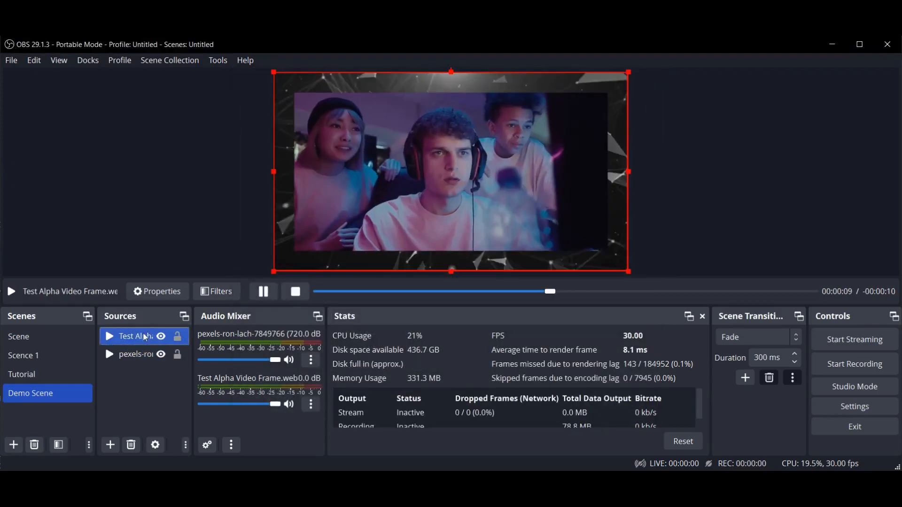
double_click(146, 338)
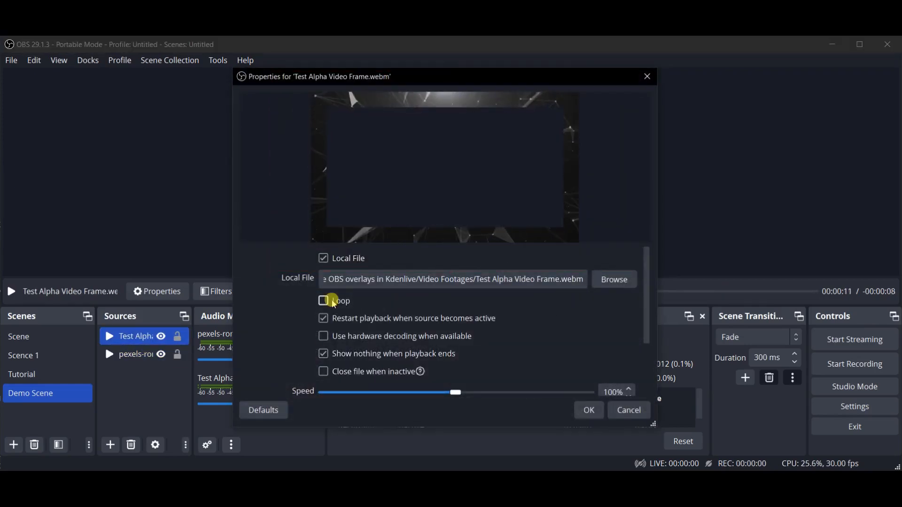
left_click(323, 301)
left_click(587, 411)
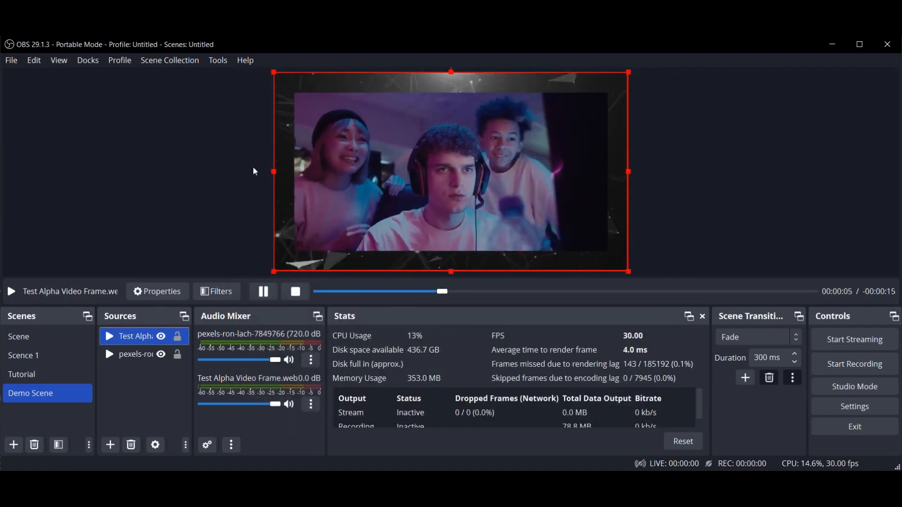
left_click(217, 160)
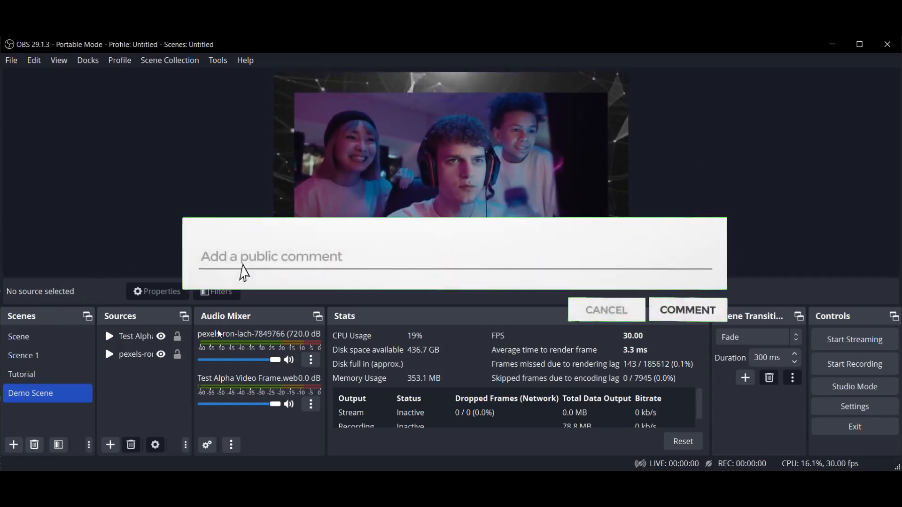
left_click(134, 337)
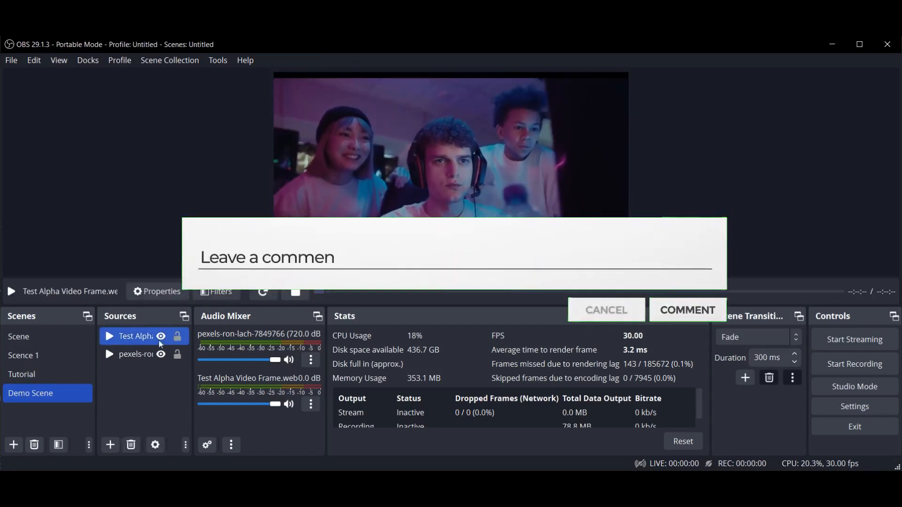
left_click(140, 353)
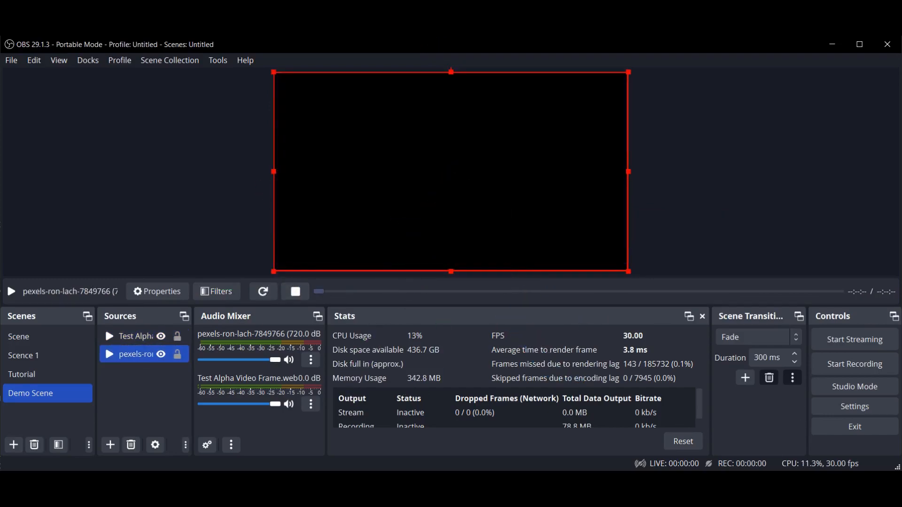